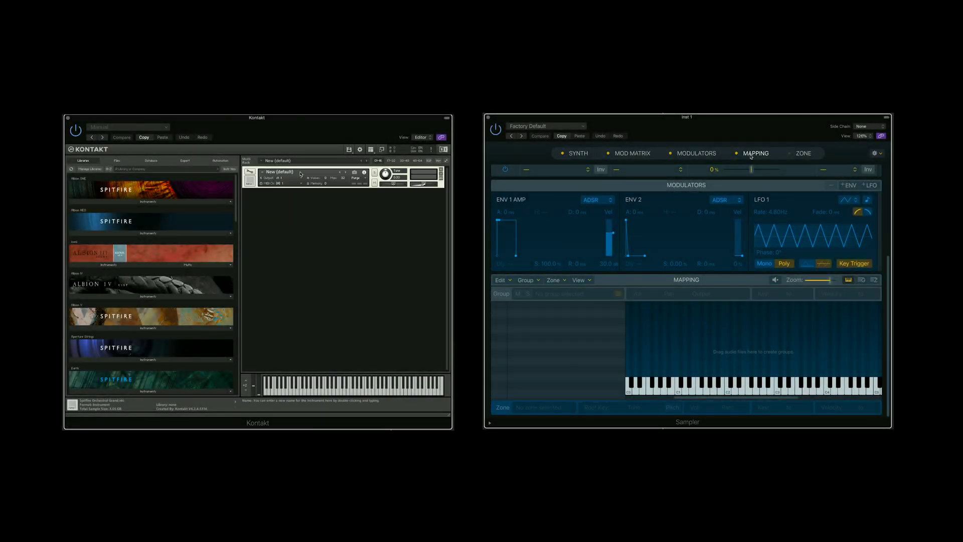
Open the New (default) instrument's Mapping Editor to show the Loud and Quiet C2/C4 zones.
left_click(249, 172)
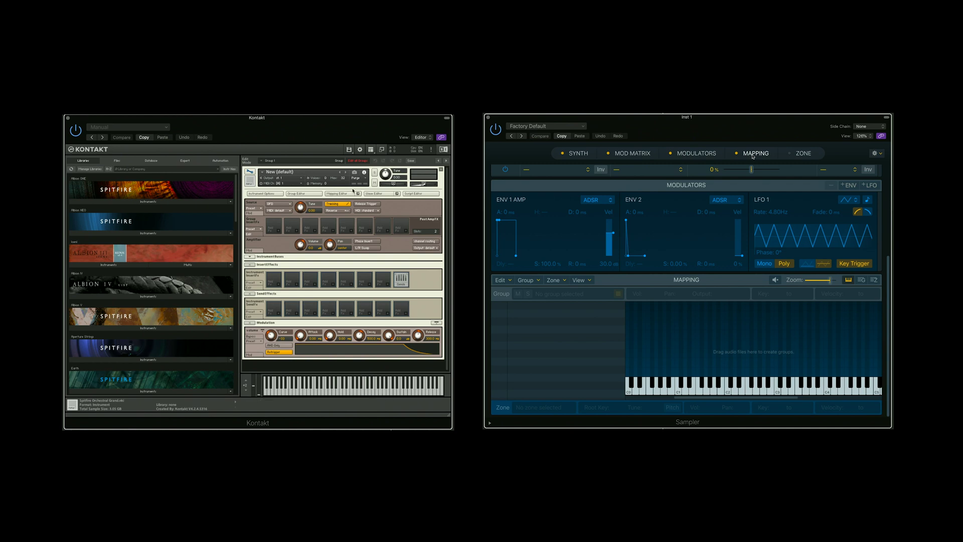
left_click(343, 194)
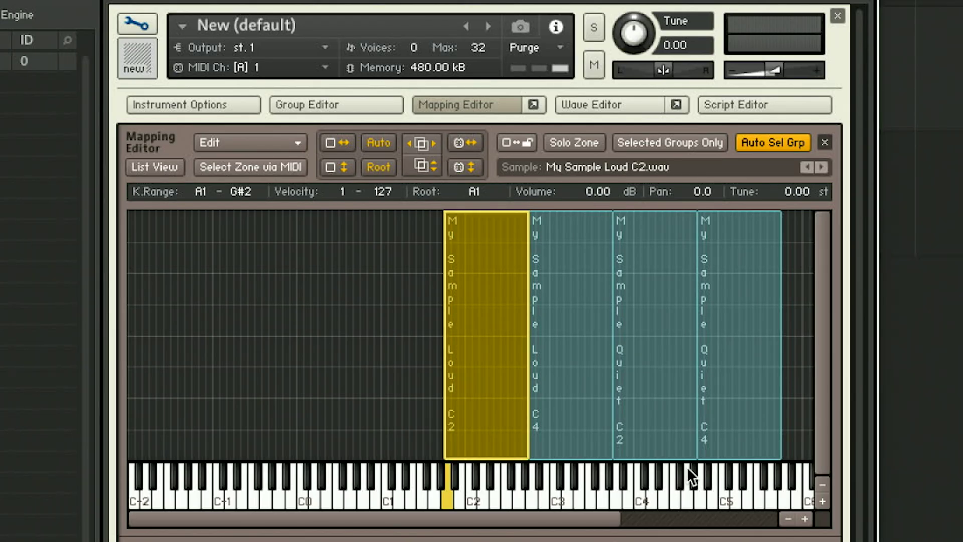
In Kontakt, set both Loud zones' low velocity to 100 and lower the Quiet zones' top velocity.
left_click(551, 438, "shift")
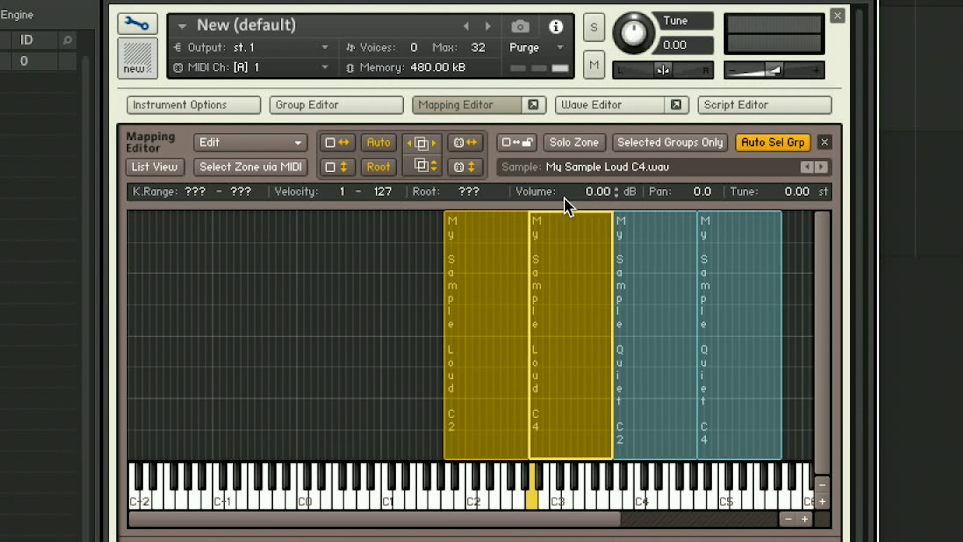
type("100")
key("Return")
left_click(652, 288)
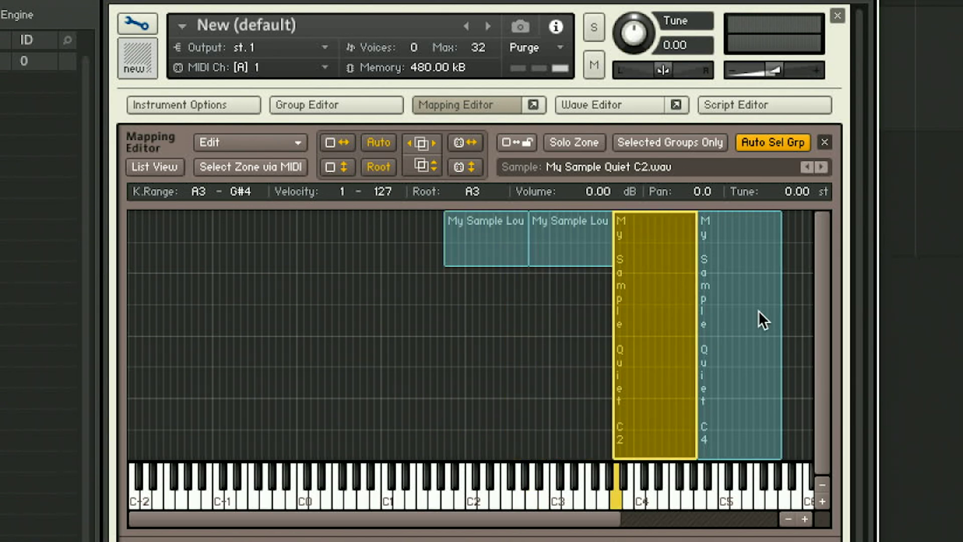
left_click(757, 318, "shift")
left_click_drag(712, 211, 718, 266)
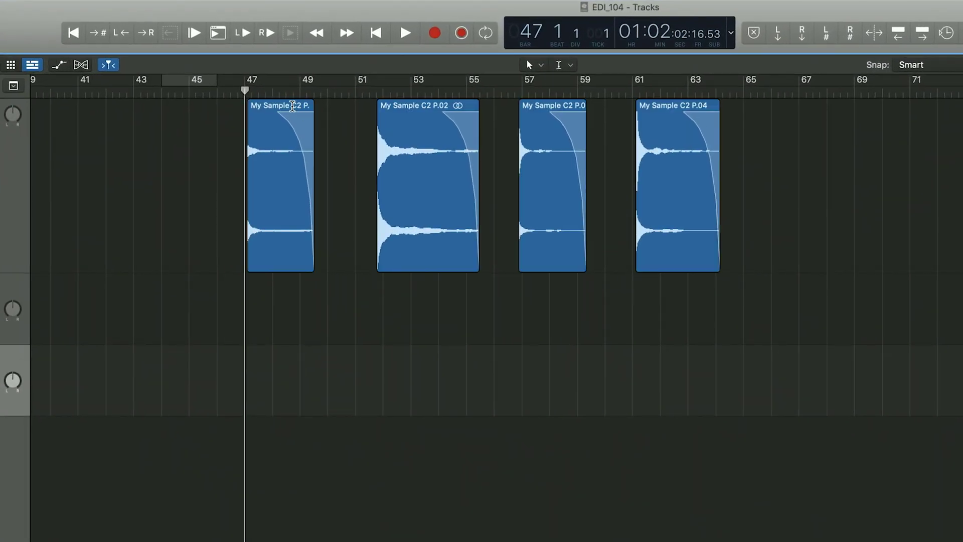
In Logic, rename the four regions Quiet, Loud C2, Quiet and Loud C4.
left_click(292, 106)
type("Quiet")
key("Tab")
type("Loud C2")
key("Tab")
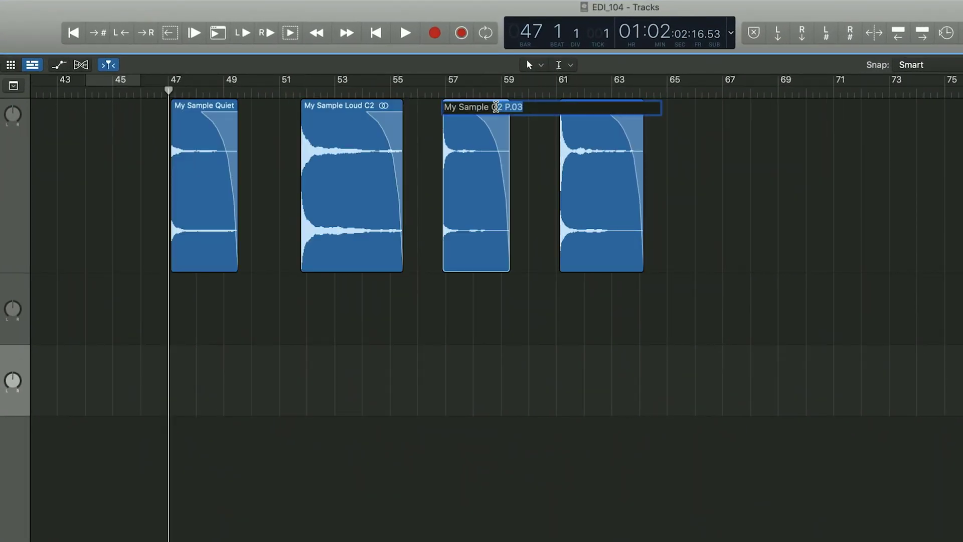
type("Quiet")
key("Tab")
type("Loud C4")
key("Return")
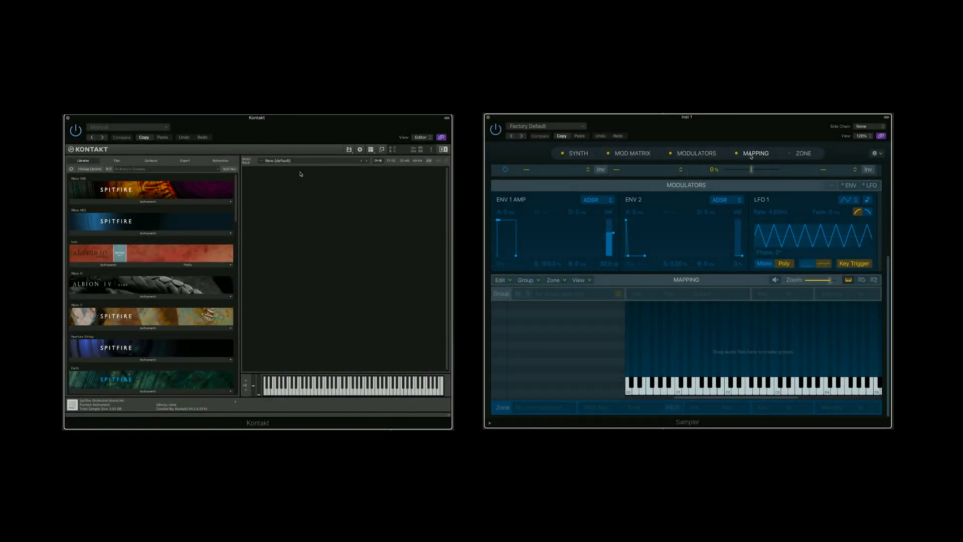
Create a new empty Kontakt instrument and open its Mapping Editor.
double_click(300, 174)
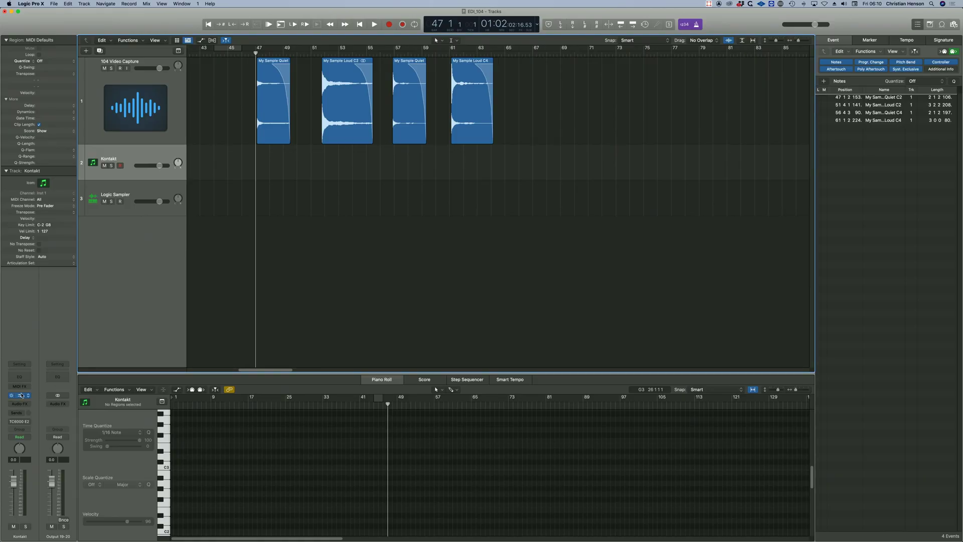
left_click(21, 395)
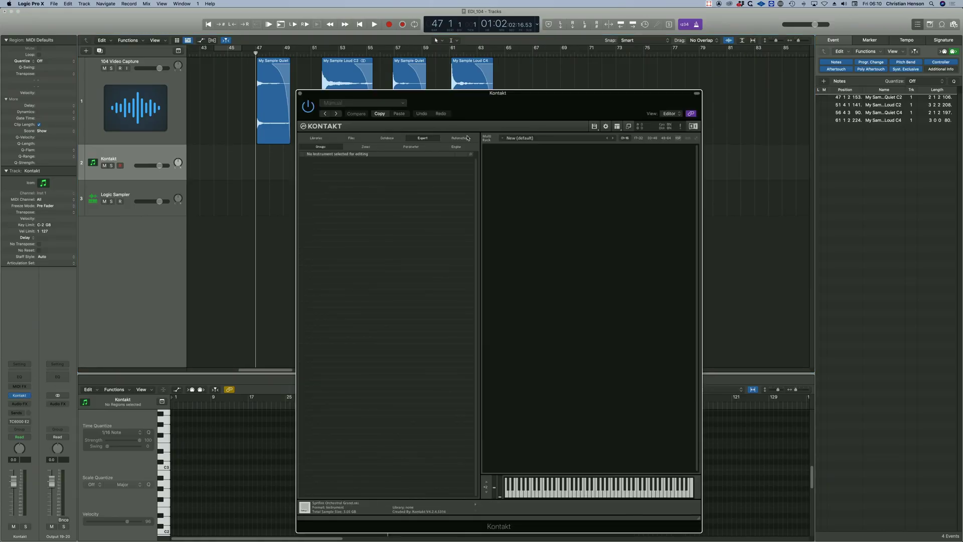
double_click(514, 154)
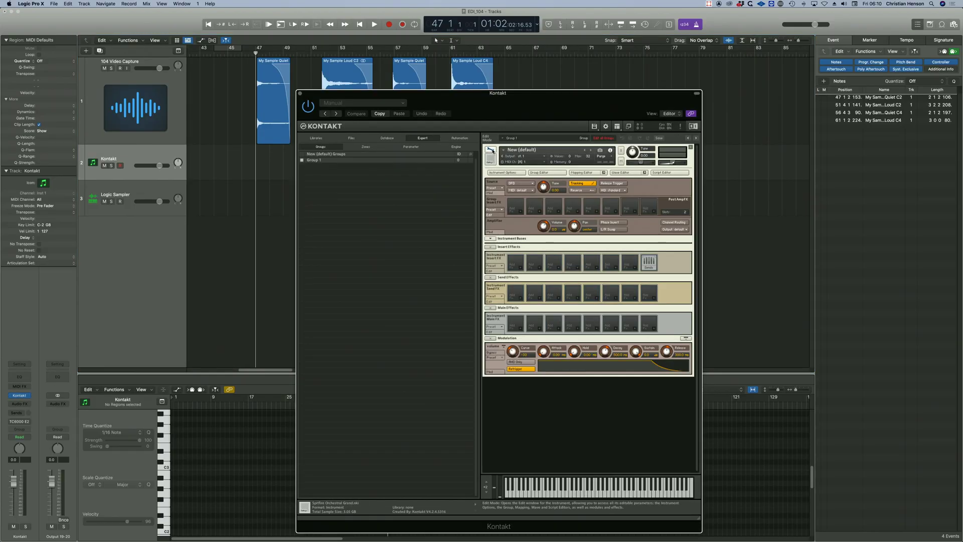
left_click(582, 172)
Drag all four bounced WAV files from the Bounces folder onto the mapping grid.
key("super+Tab")
left_click(348, 199)
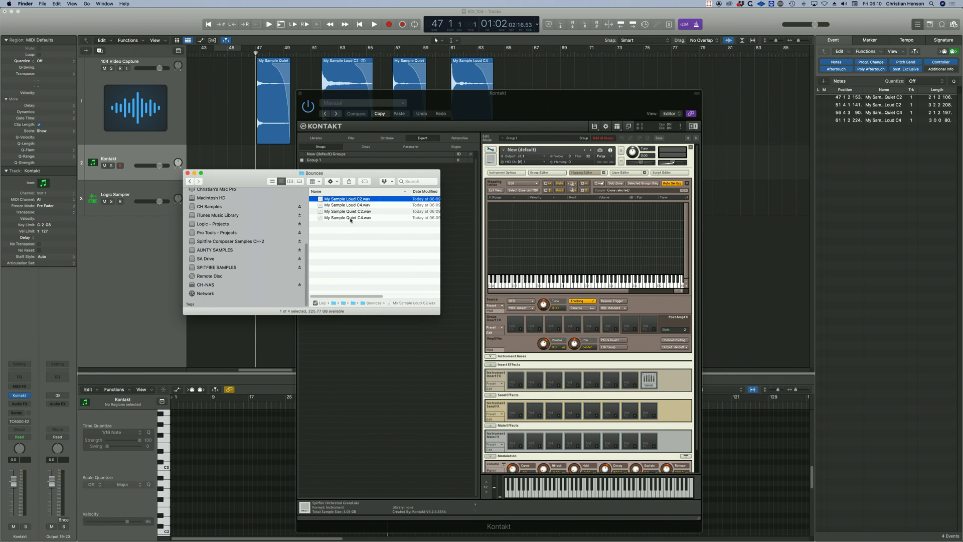
key("super+a")
left_click_drag(329, 199, 577, 236)
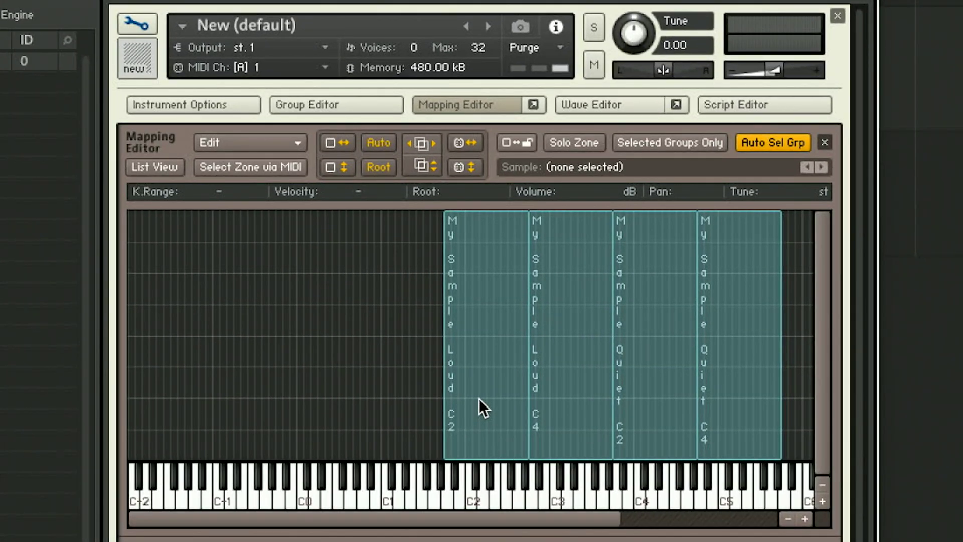
Set the Loud C2 and Loud C4 zones' low velocity to 100.
left_click(588, 257)
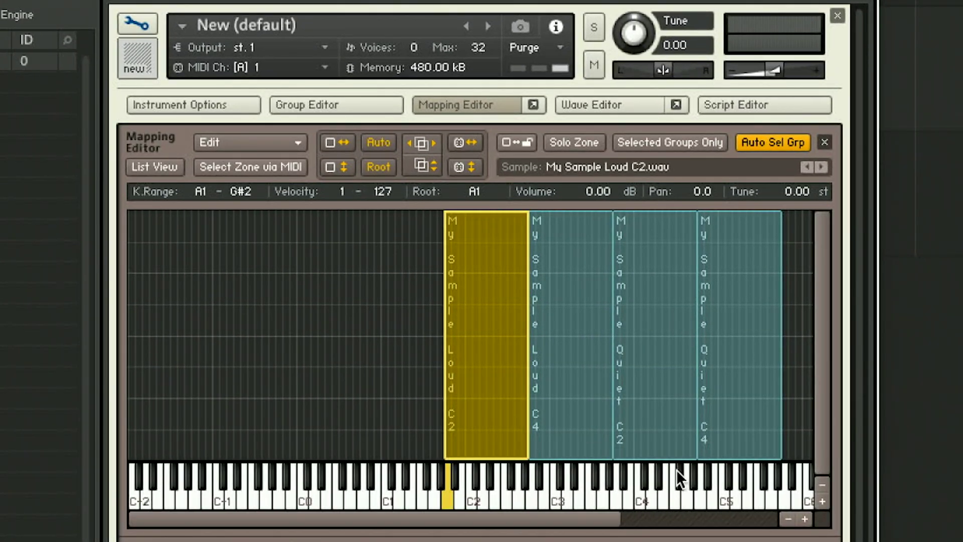
left_click(562, 390, "shift")
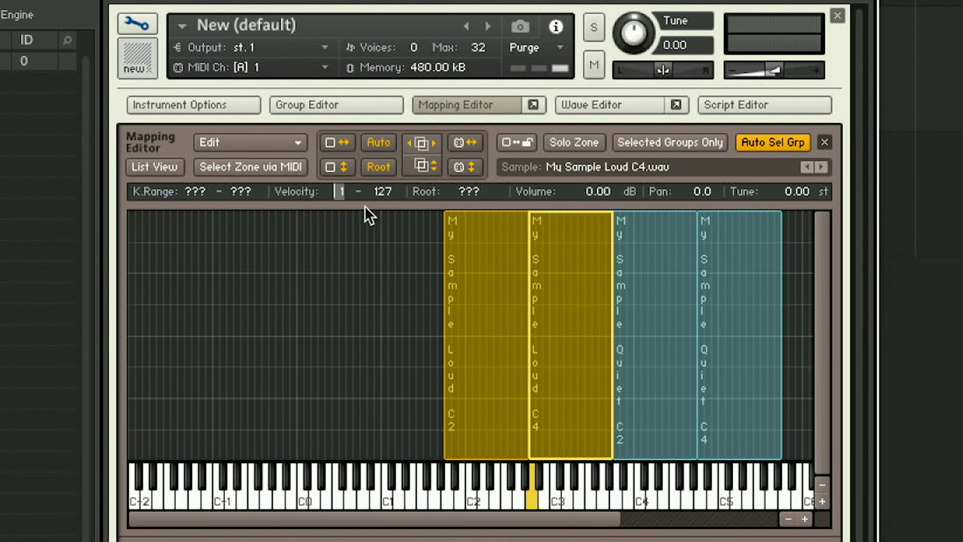
type("100")
key("Return")
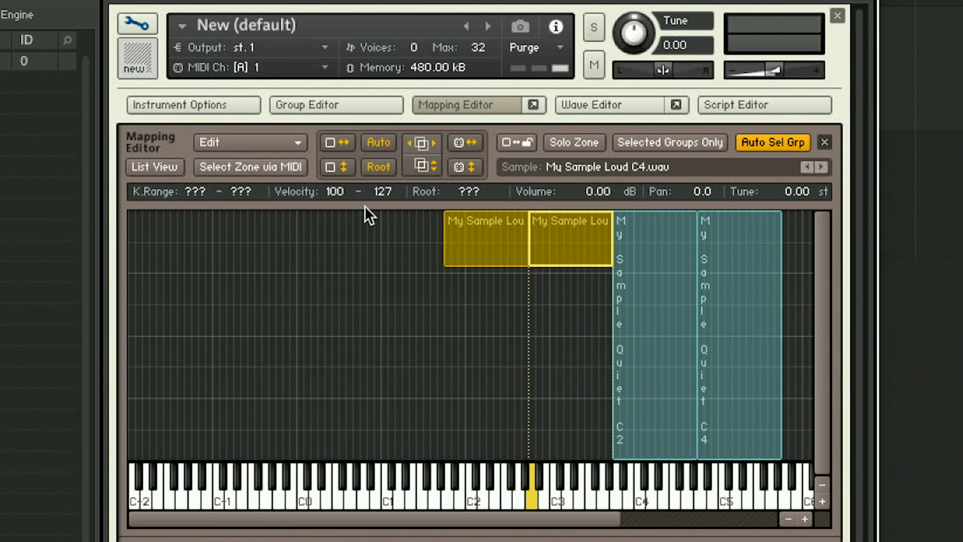
Drag the Quiet C2 and C4 zones' top velocity down to 99 and check both layers.
left_click(660, 252)
left_click(741, 303, "shift")
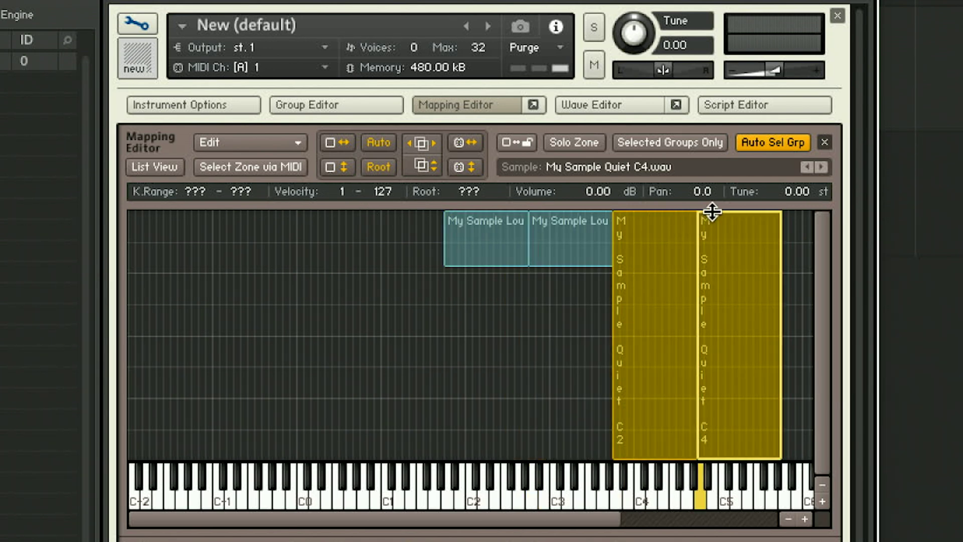
left_click_drag(713, 214, 718, 267)
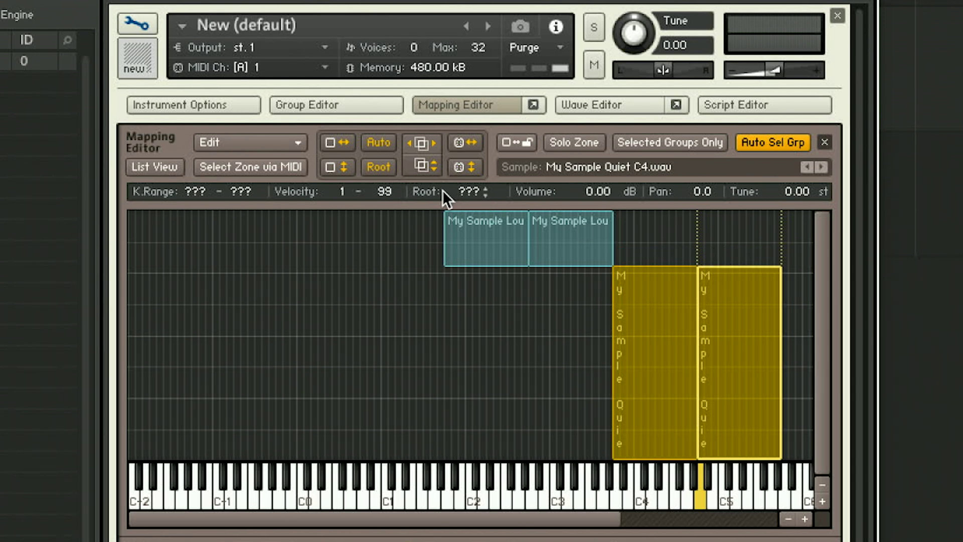
left_click(542, 224)
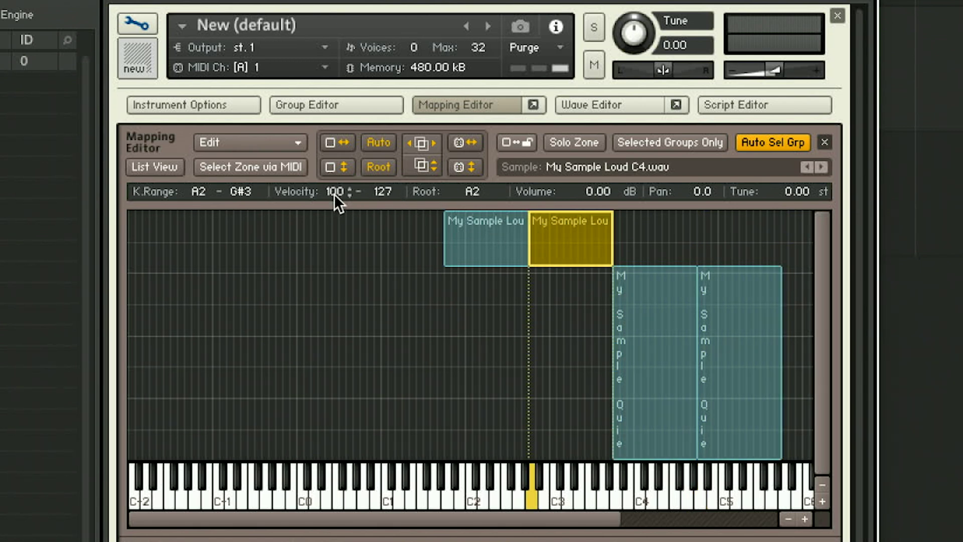
left_click(643, 305)
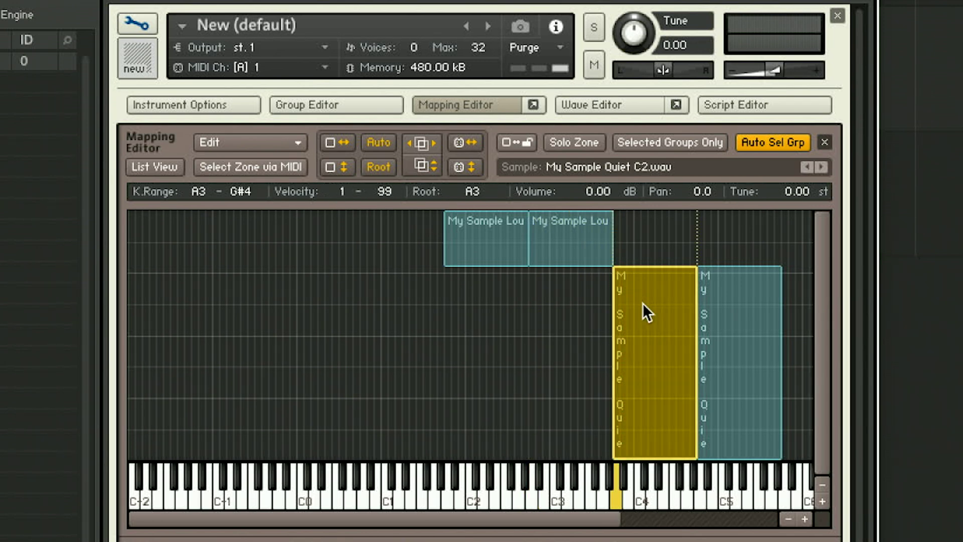
Set the Loud C2 zone's key range to C2–C2.
left_click(486, 244)
left_click_drag(204, 193, 227, 206)
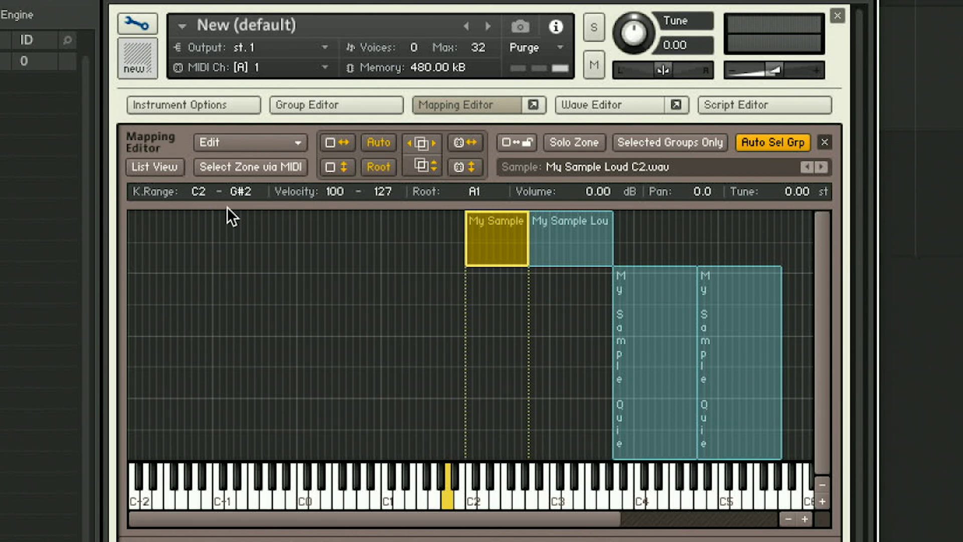
left_click(236, 192)
type("c2")
key("Return")
Set the Loud C4 zone's key range to the single key C4.
key("Right")
double_click(204, 202)
type("g#3")
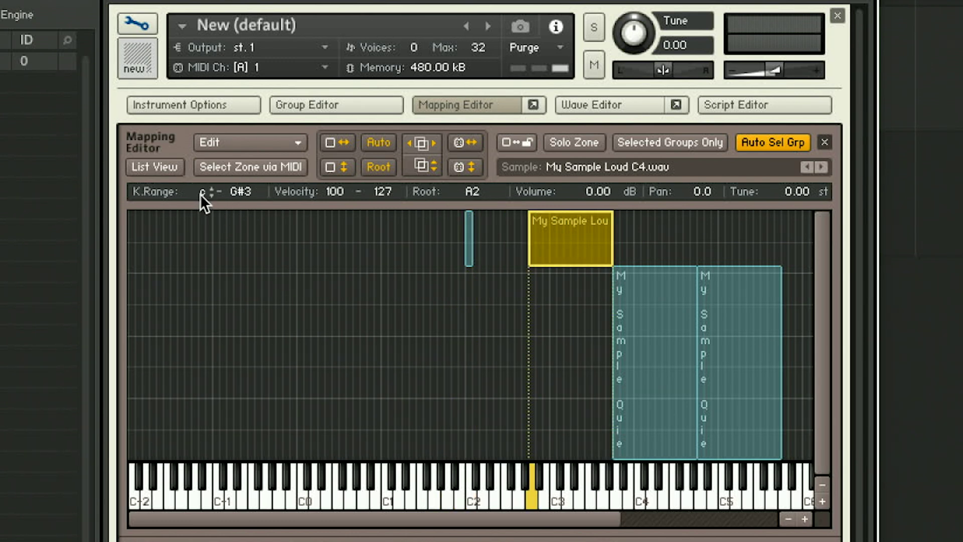
key("Return")
double_click(242, 199)
type("c4")
key("Return")
type("c4")
key("Return")
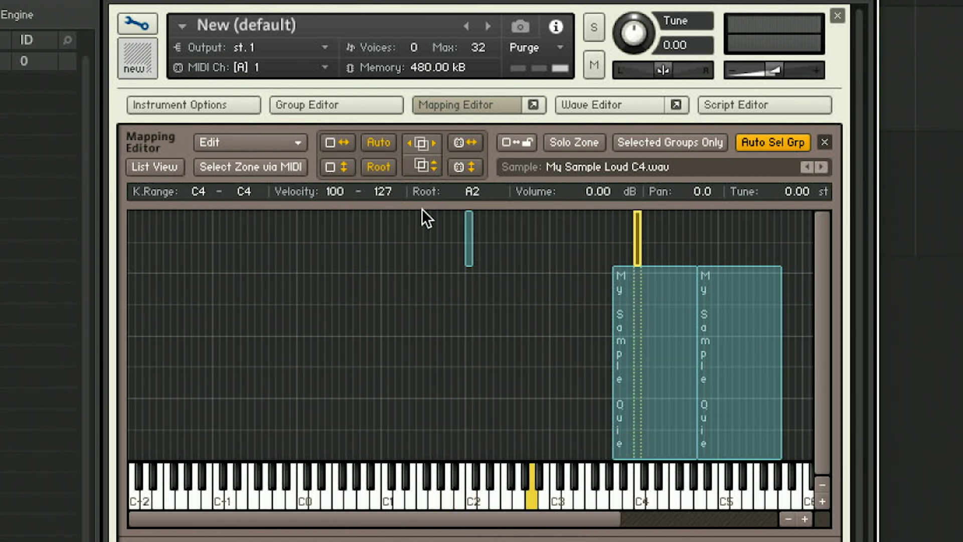
Drag the Quiet C2 and Quiet C4 zones left onto the C2 and C4 keys.
left_click_drag(659, 300, 479, 343)
left_click_drag(737, 369, 668, 359)
left_click(492, 224)
Rubber-band select all four single-key zones and bring up their zone functions menu.
left_click(469, 247)
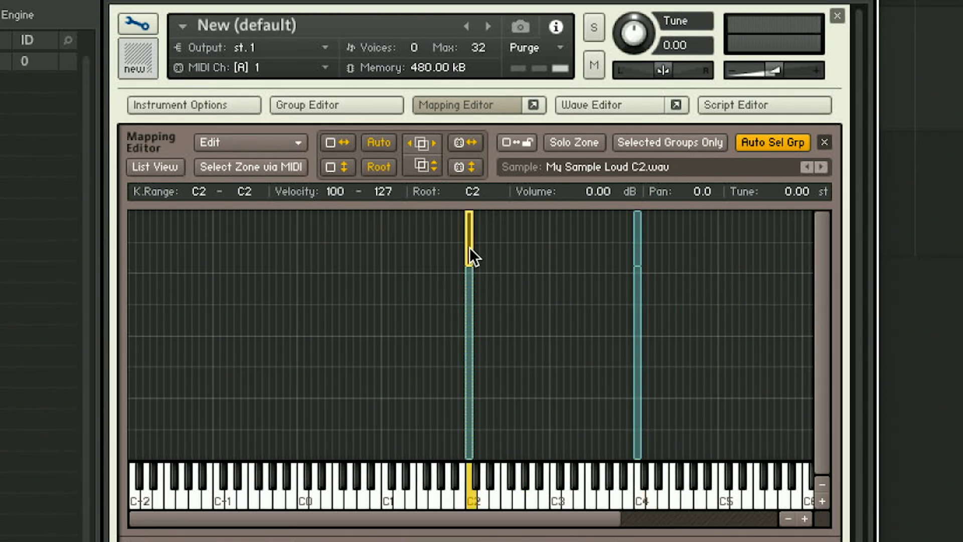
left_click_drag(394, 211, 765, 438)
right_click(468, 338)
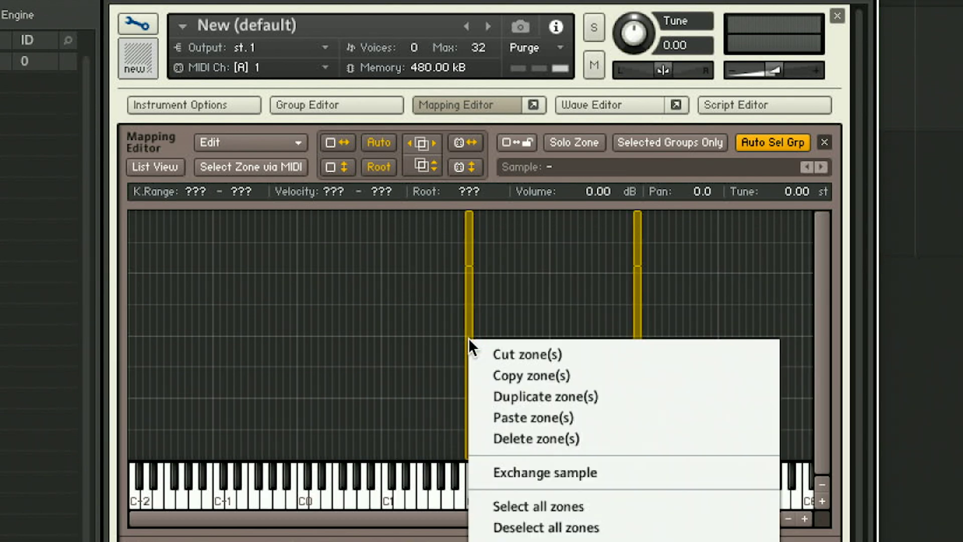
mouse_move(547, 541)
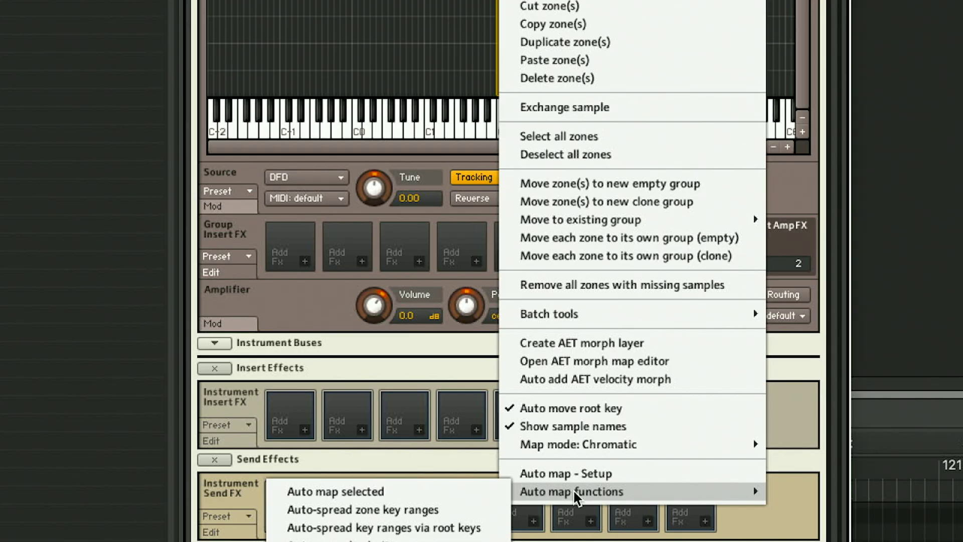
Apply Auto map functions > Auto-spread zone key ranges to the four selected zones.
left_click(387, 511)
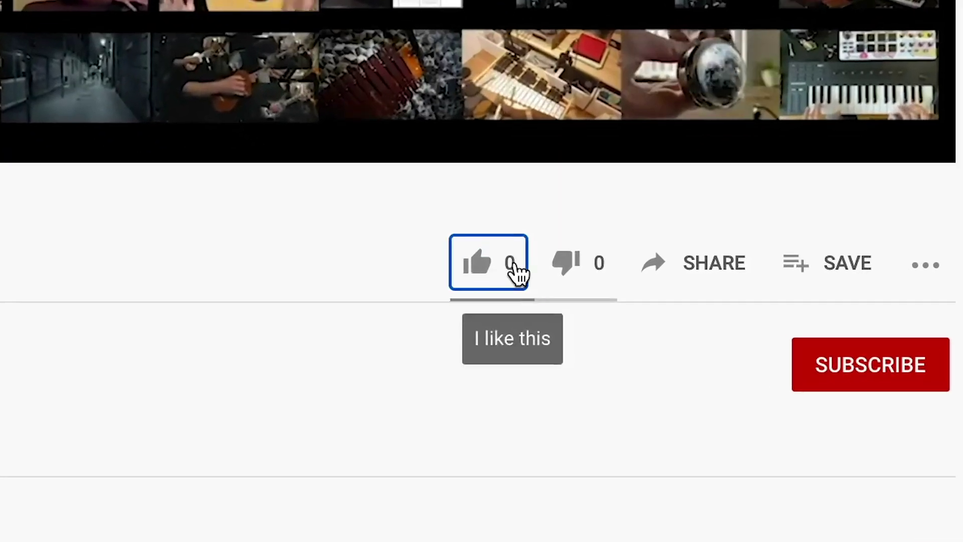
Like the video, subscribe to the channel, and set bell notifications to All.
left_click(519, 375)
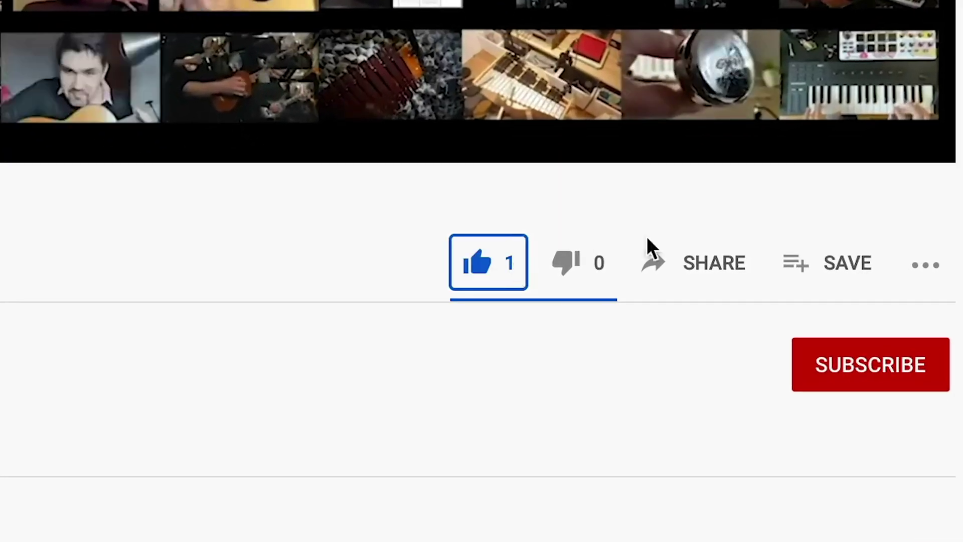
left_click(848, 365)
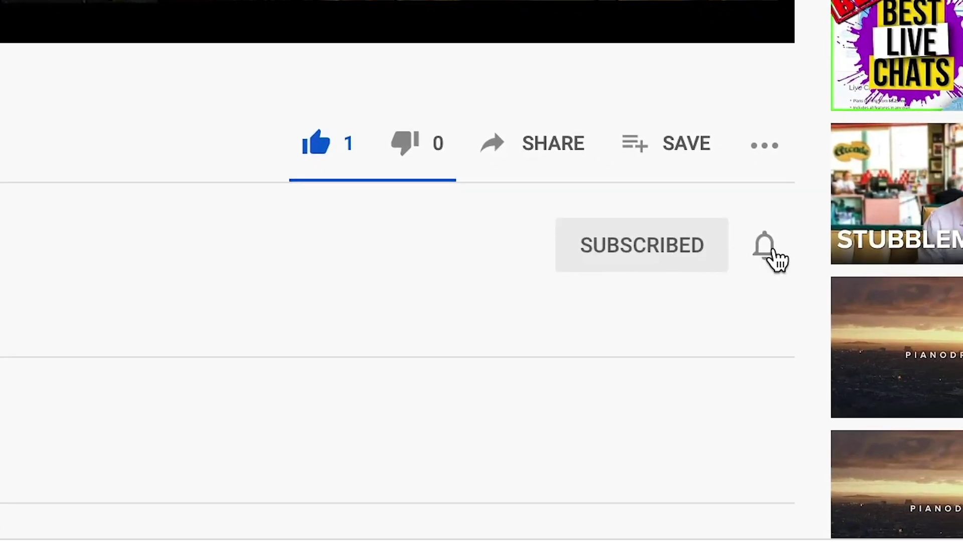
left_click(773, 251)
left_click(825, 328)
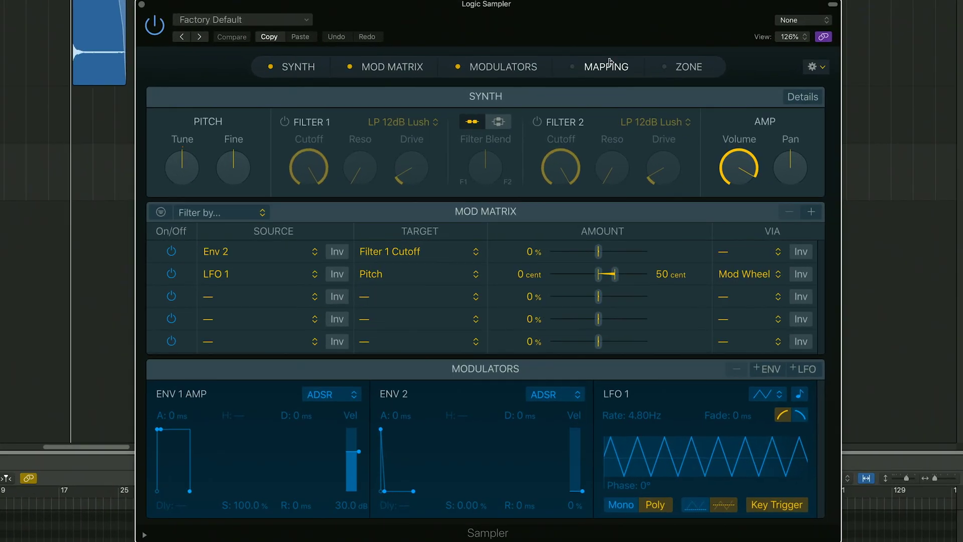
In Sampler's Mapping view, set both Loud zones' low velocity to 100.
left_click(610, 124)
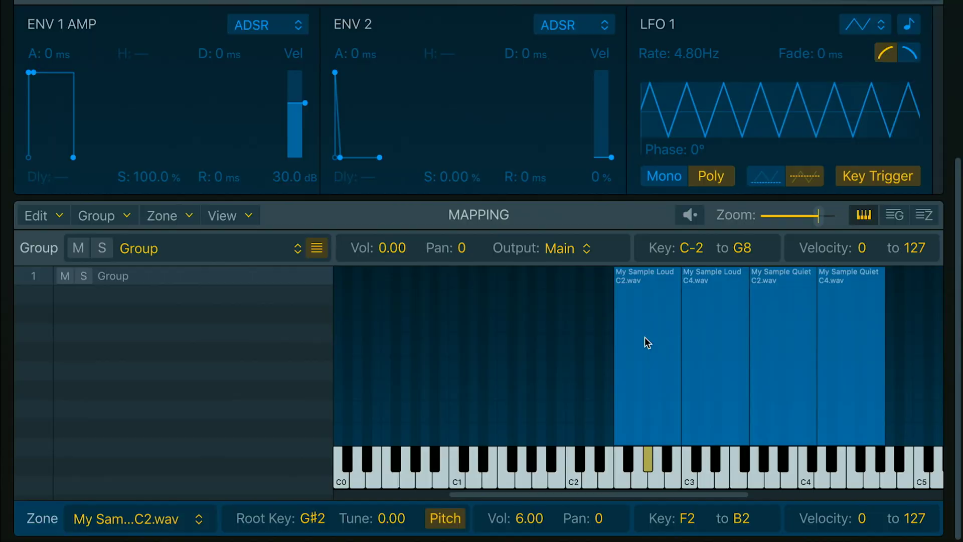
left_click(645, 336)
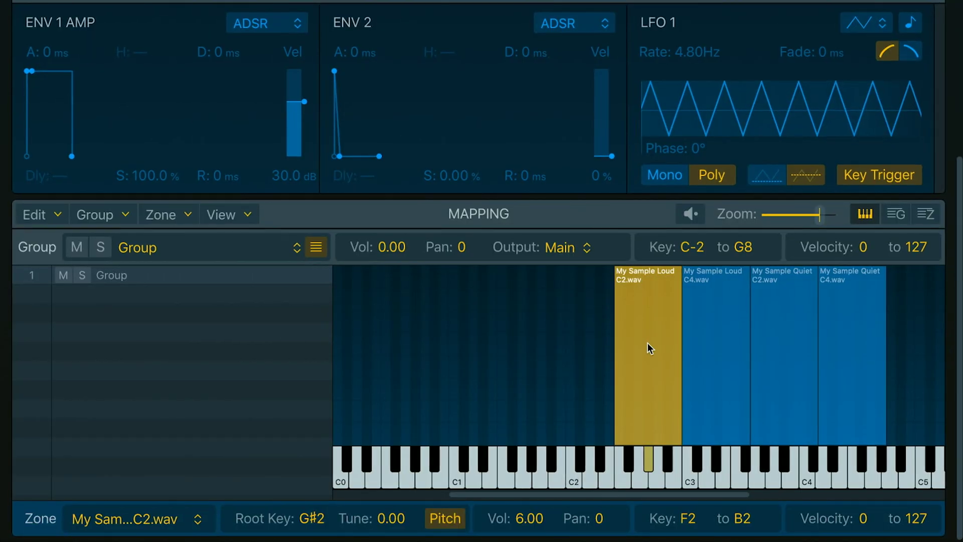
left_click(702, 331, "shift")
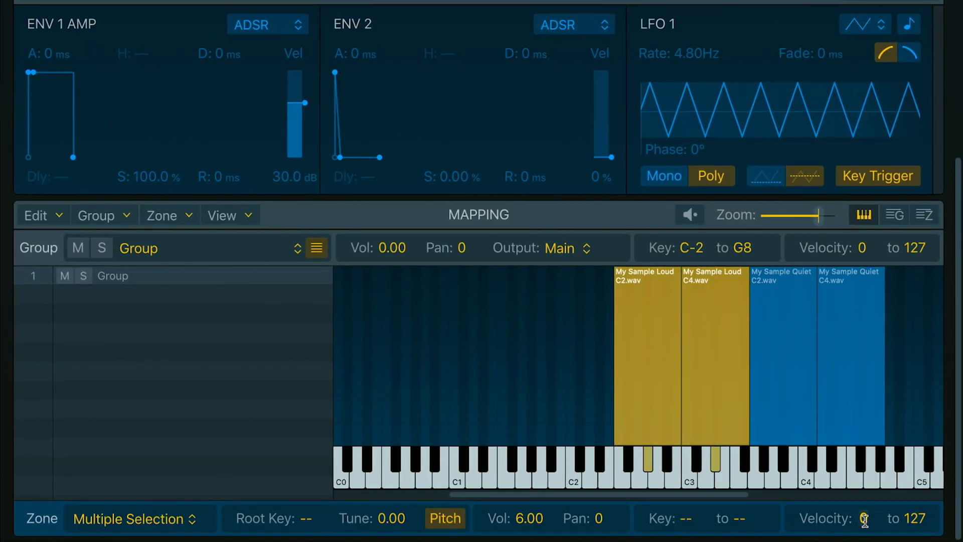
key("Return")
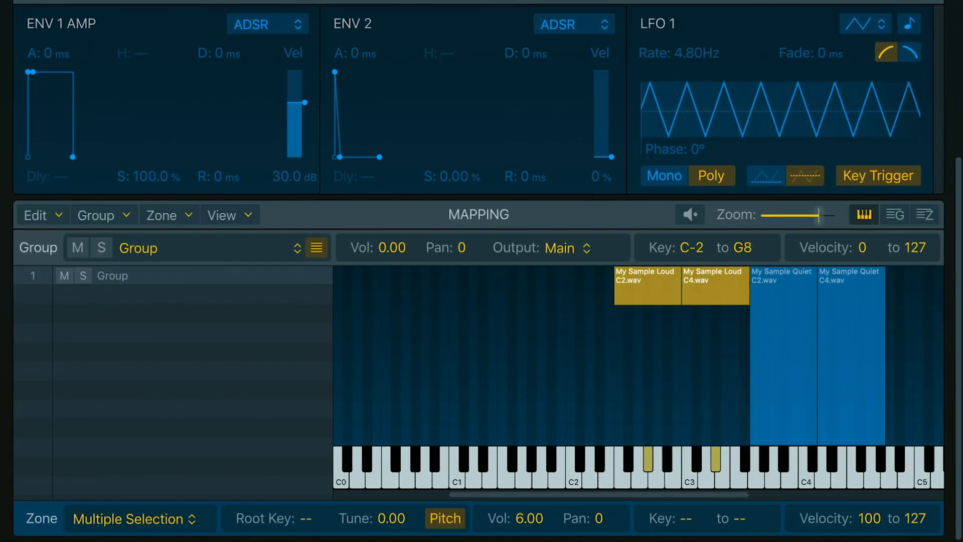
Drag the Quiet C2 and Quiet C4 zones' top velocity down to 99.
left_click(786, 348)
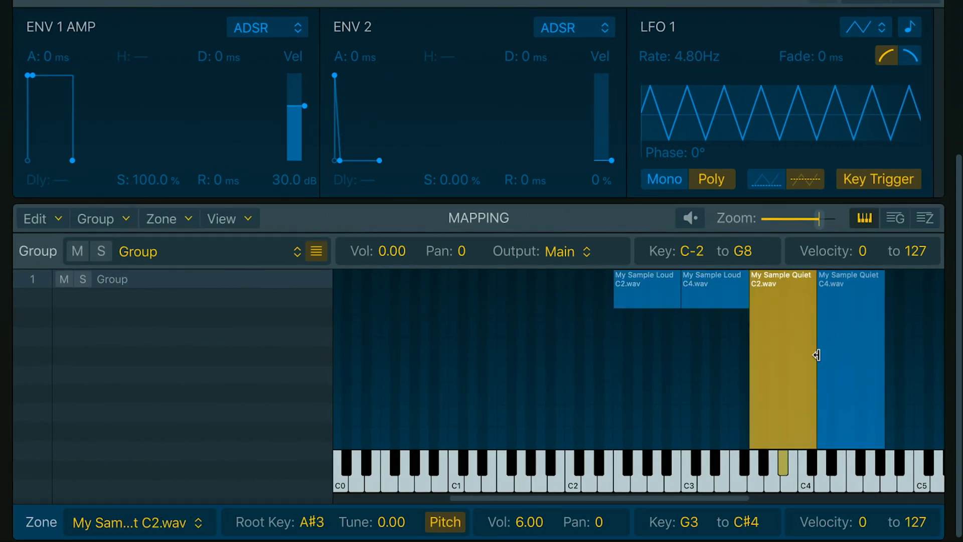
left_click(832, 354, "shift")
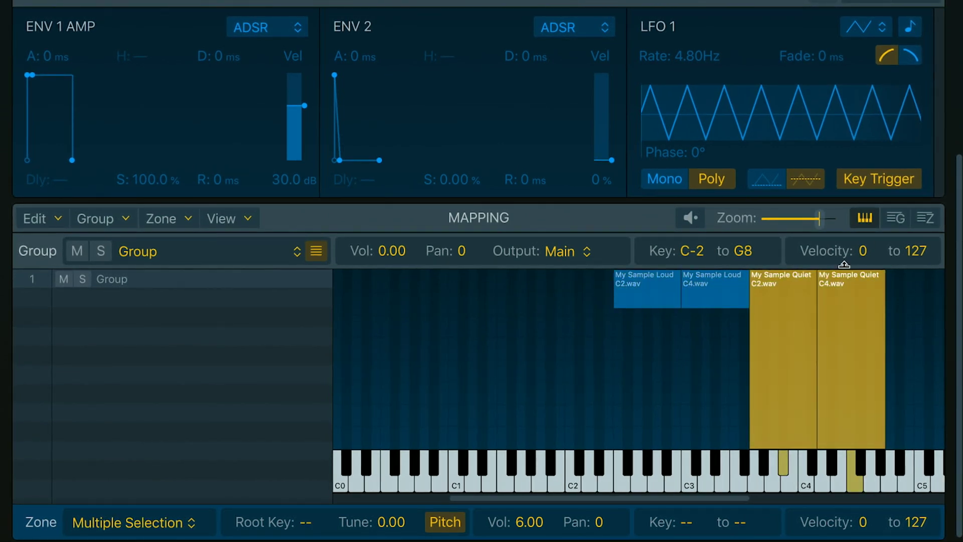
left_click_drag(767, 271, 767, 312)
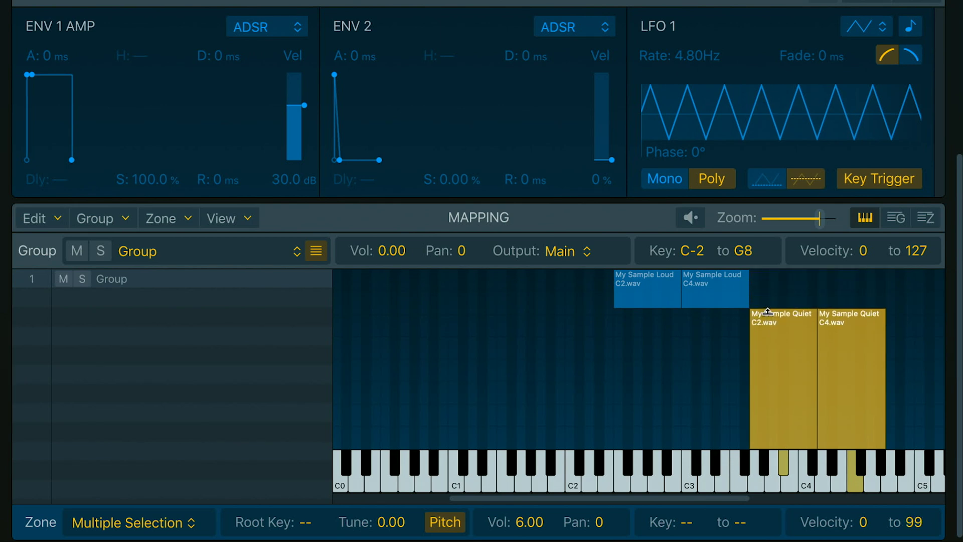
left_click(722, 292)
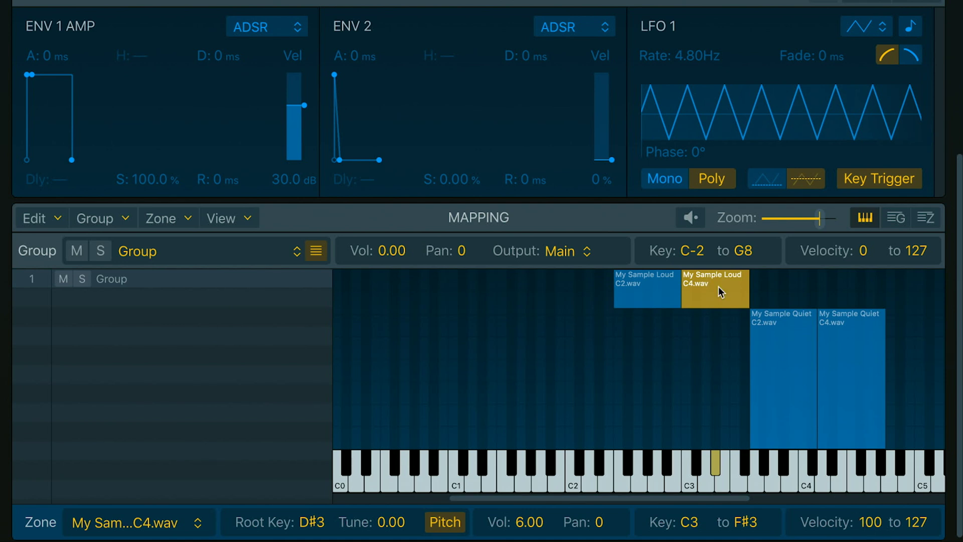
Set the Loud C2 zone's key low, key high and root key to C2.
left_click(636, 291)
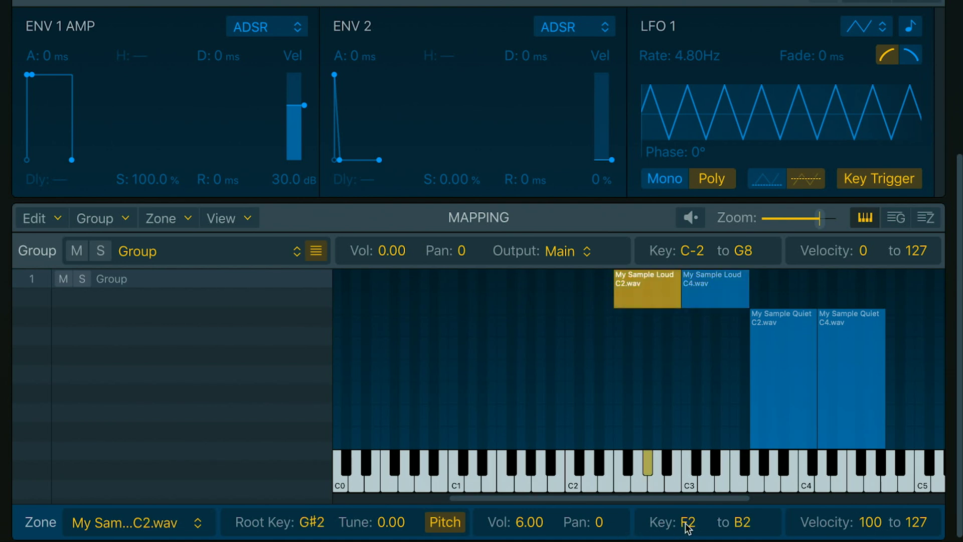
key("Return")
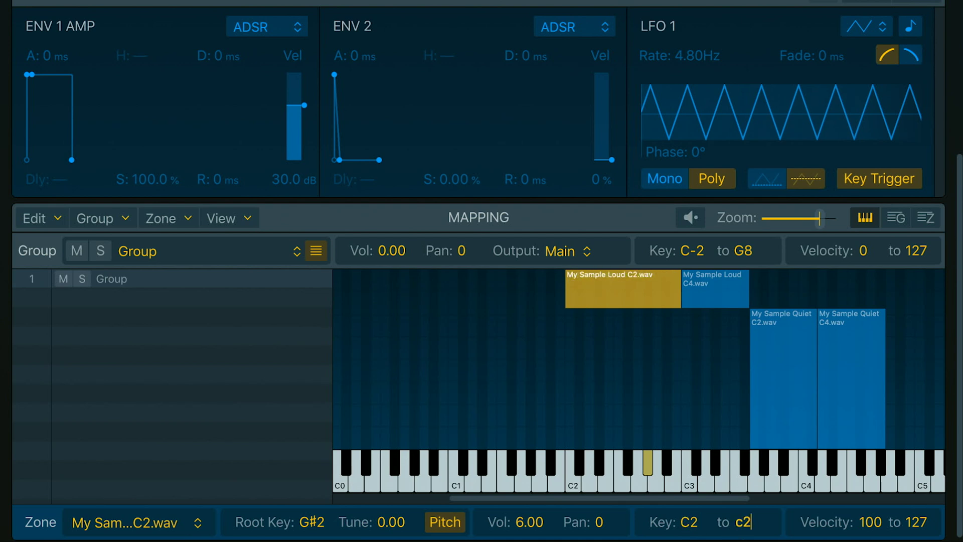
key("Return")
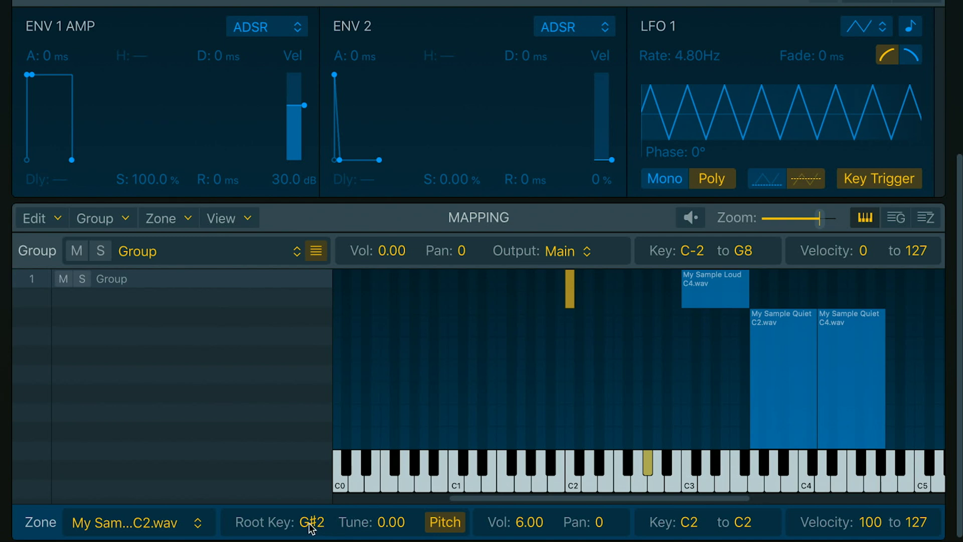
key("Return")
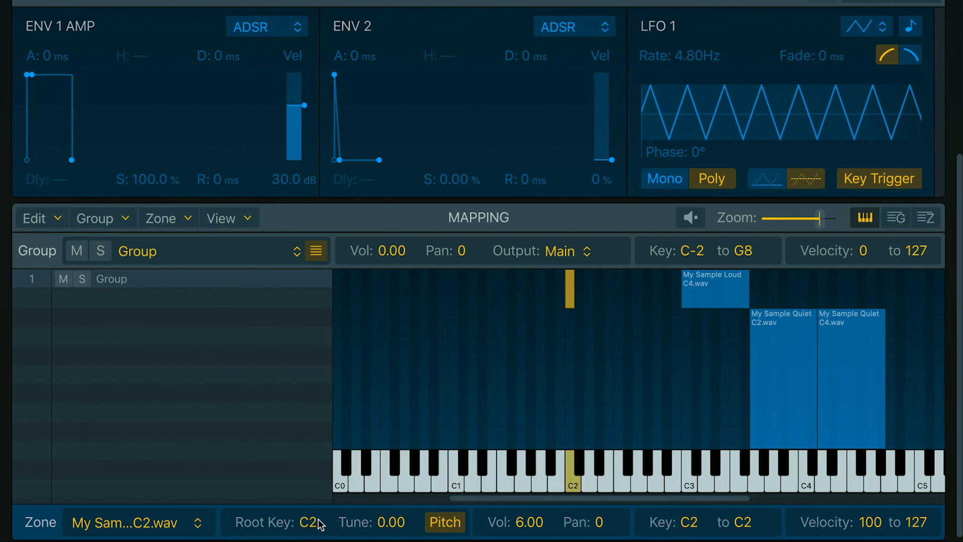
Set the Loud C4 zone's keys and root to C4, and drag the Quiet C2 zone onto C2.
left_click(693, 302)
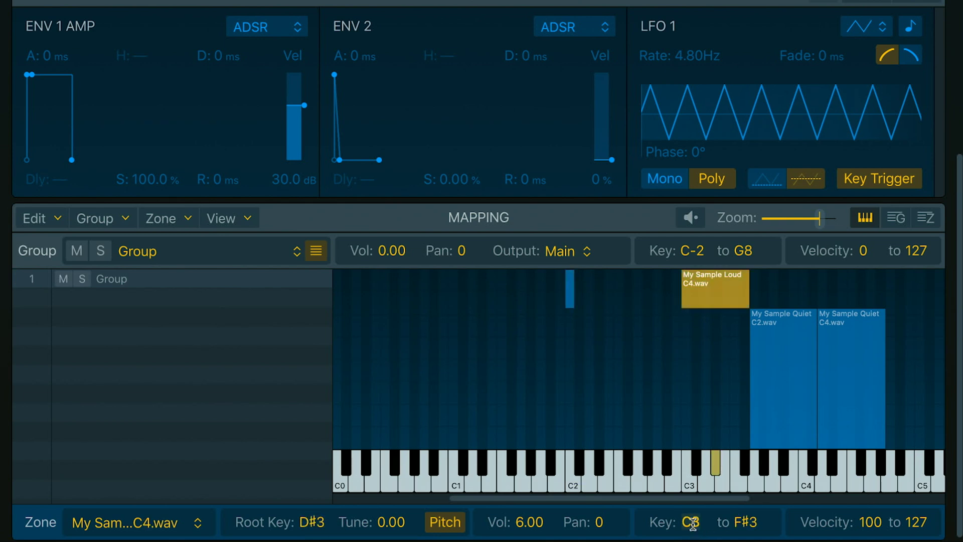
type("c4")
key("Tab")
type("c4")
key("Return")
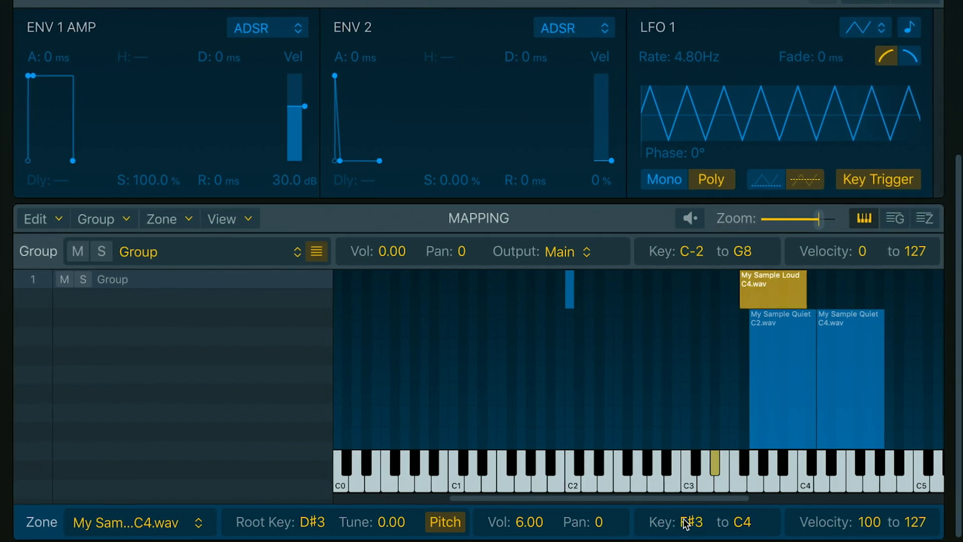
left_click(311, 522)
type("c4")
left_click_drag(785, 371, 575, 369)
left_click(847, 361)
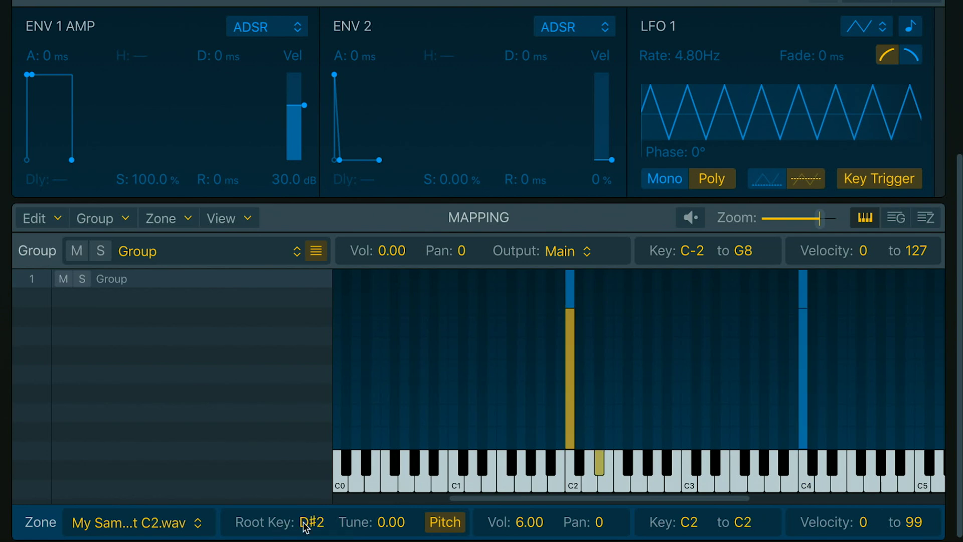
Select all zones, run Zone > Remap > Fill Gaps, then select the Quiet C2 zone.
key("super+a")
left_click(161, 218)
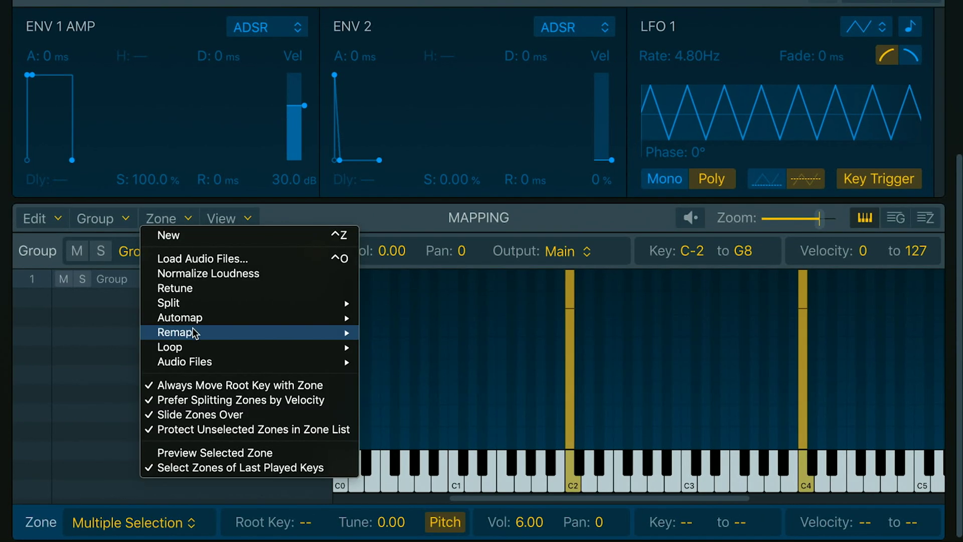
mouse_move(171, 333)
left_click(413, 435)
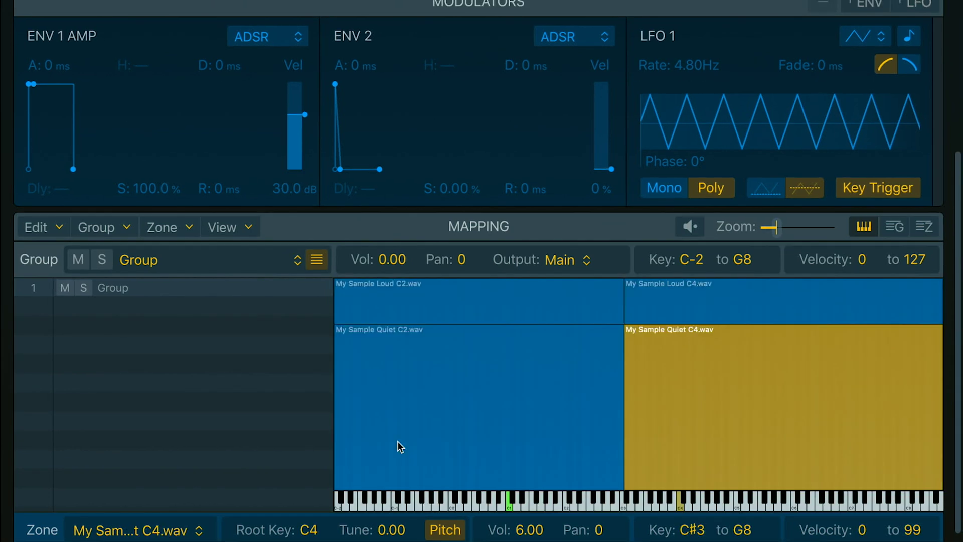
left_click(397, 440)
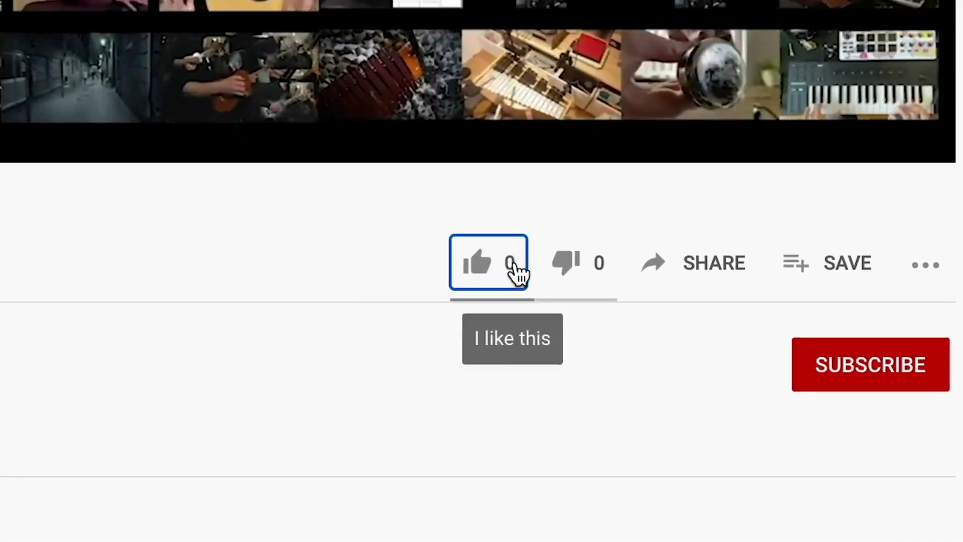
Like the YouTube video, subscribe, and set the channel's bell notifications to All.
left_click(524, 374)
left_click(774, 315)
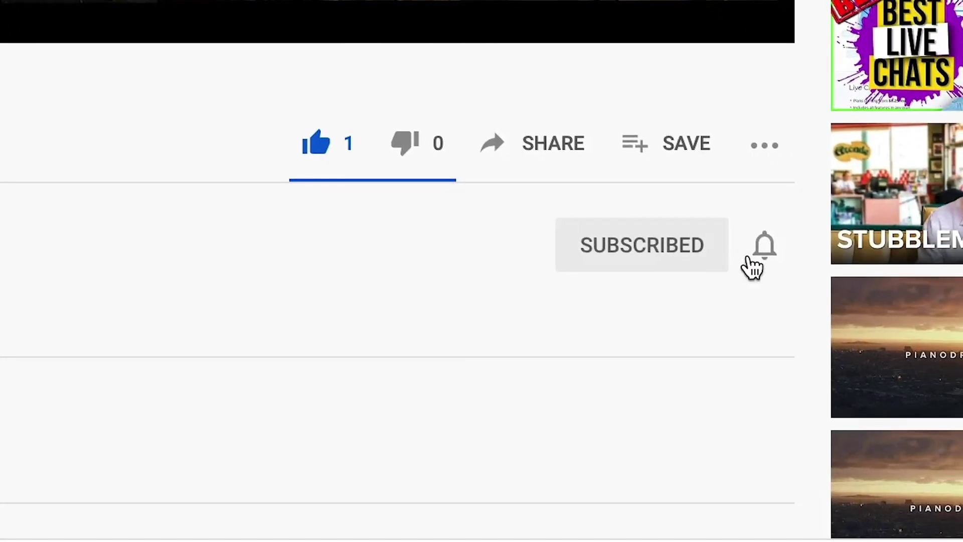
left_click(766, 246)
left_click(825, 339)
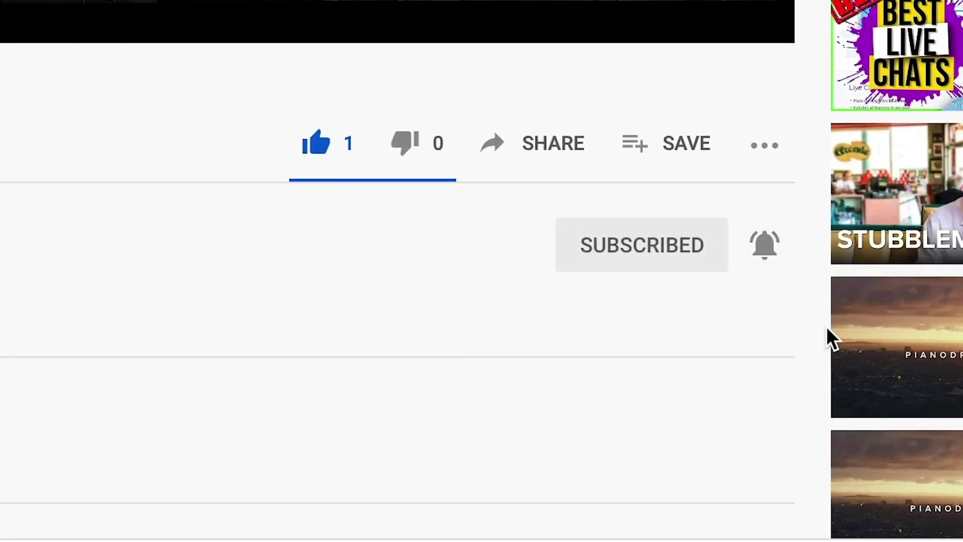